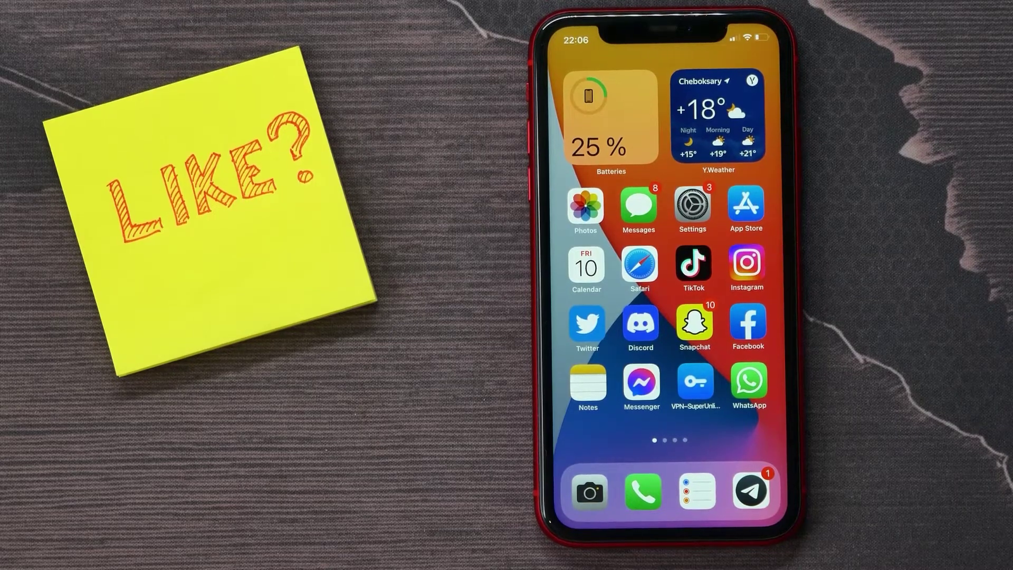
Turn Wi-Fi off and rejoin the TP-Link_5146 network
{"action": "left_click", "coordinate": [688, 204]}
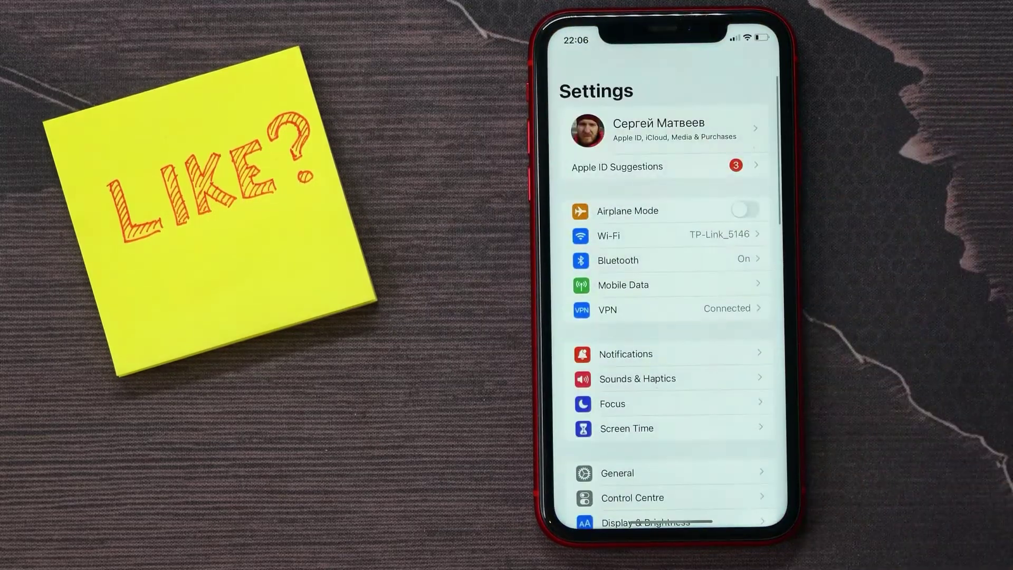
{"action": "left_click", "coordinate": [697, 236]}
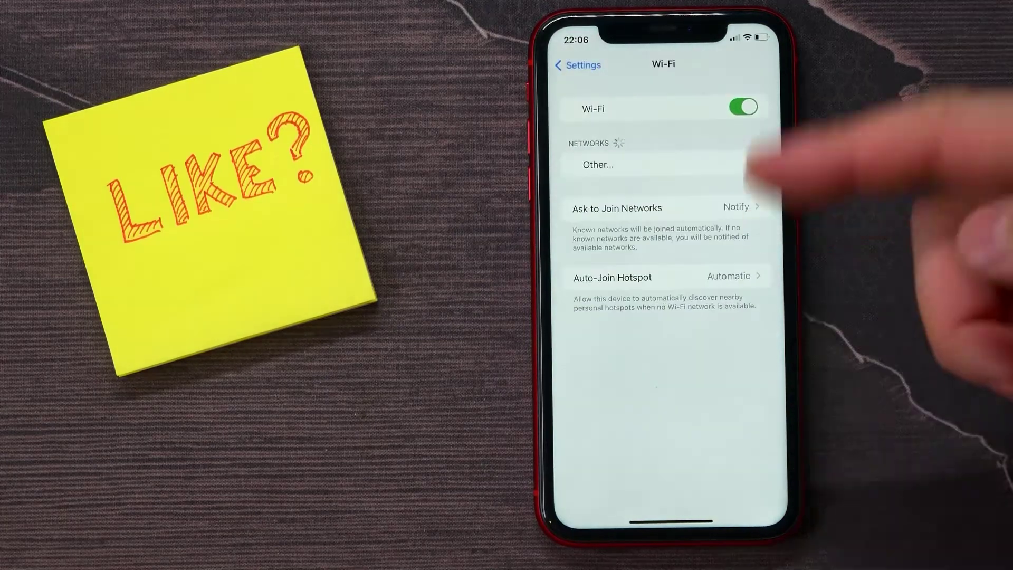
{"action": "left_click", "coordinate": [744, 107]}
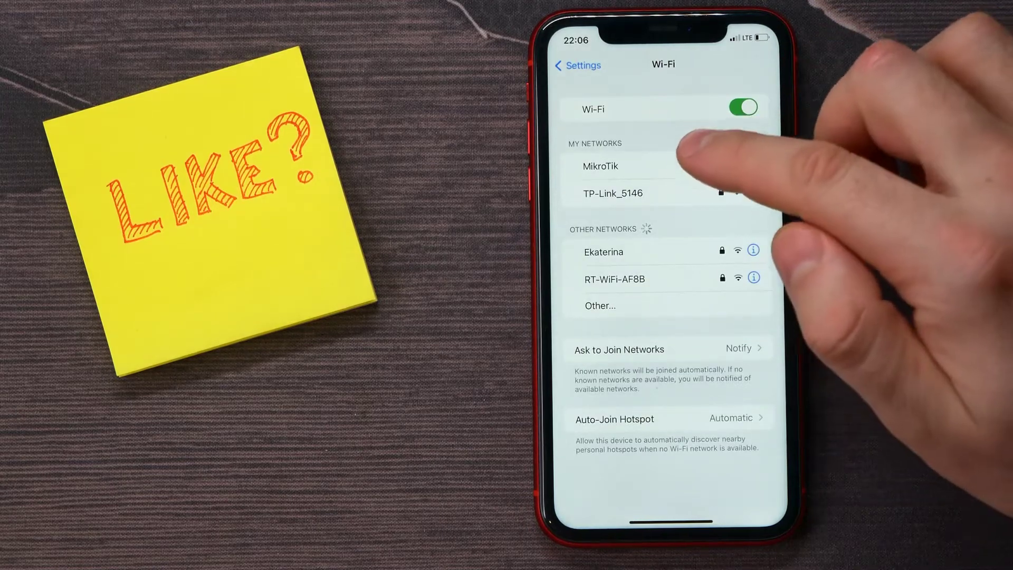
{"action": "left_click", "coordinate": [681, 192]}
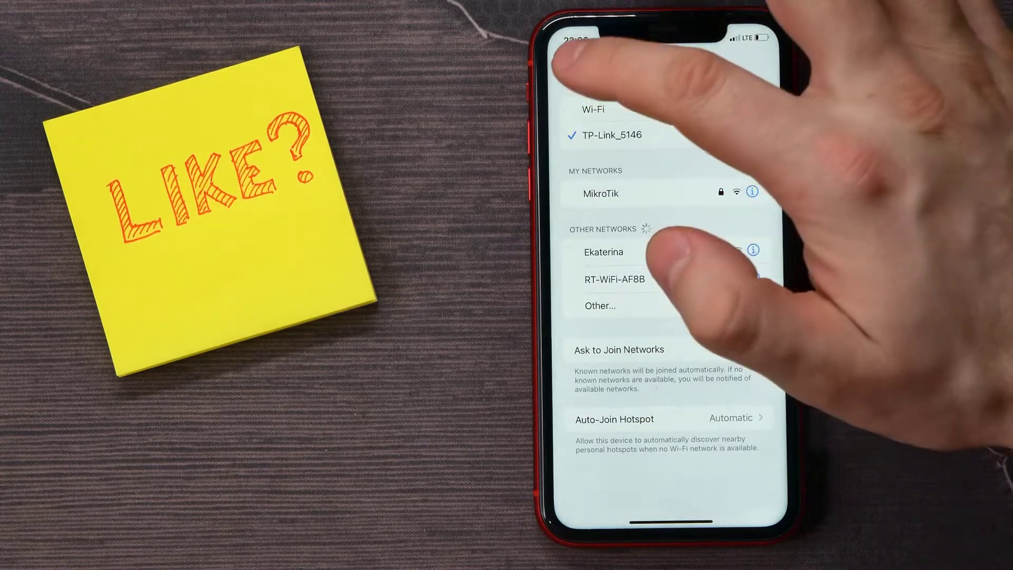
Switch mobile data off and then back on
{"action": "left_click", "coordinate": [578, 64]}
{"action": "left_click", "coordinate": [713, 285]}
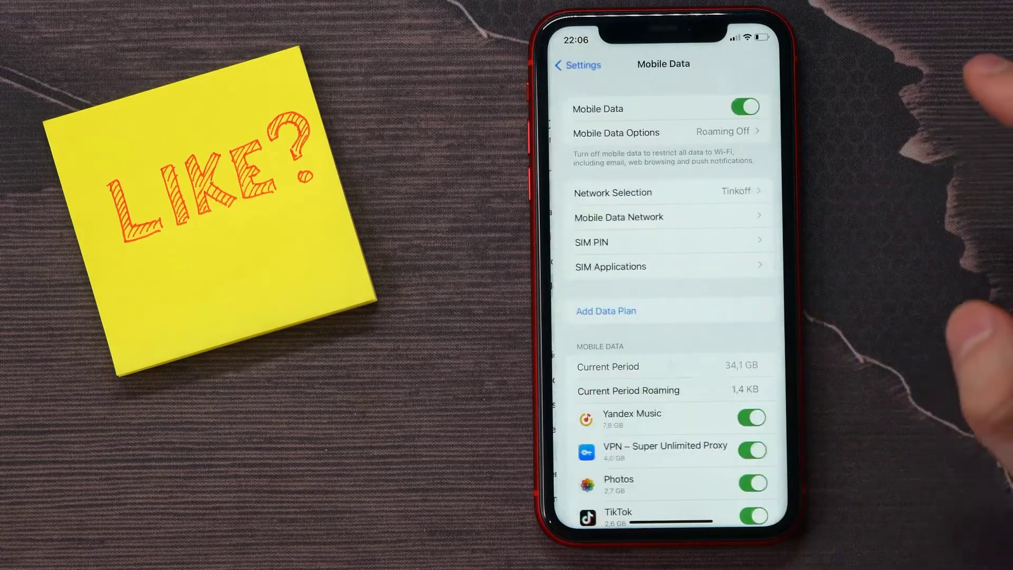
{"action": "left_click", "coordinate": [745, 107]}
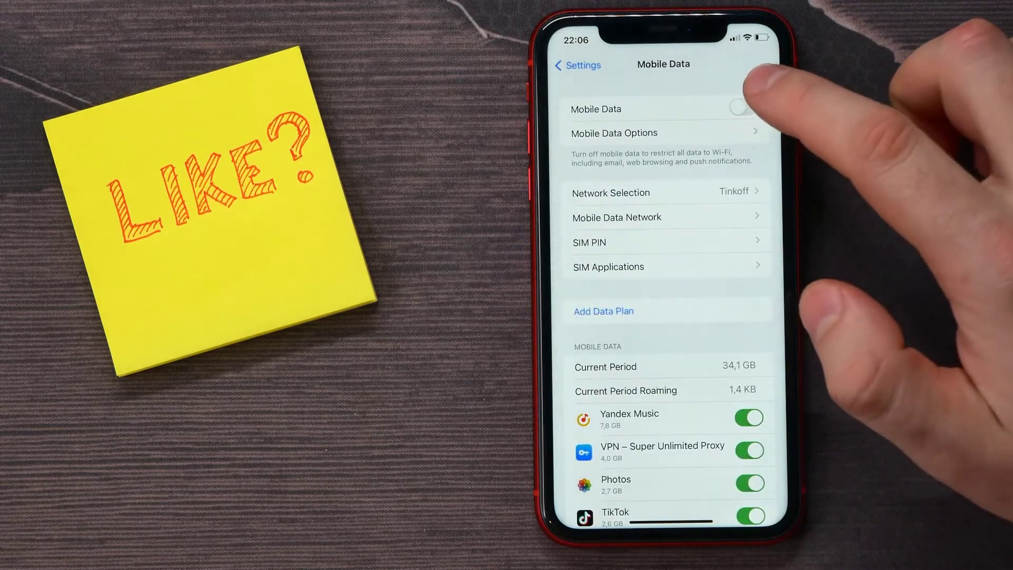
{"action": "left_click", "coordinate": [749, 107]}
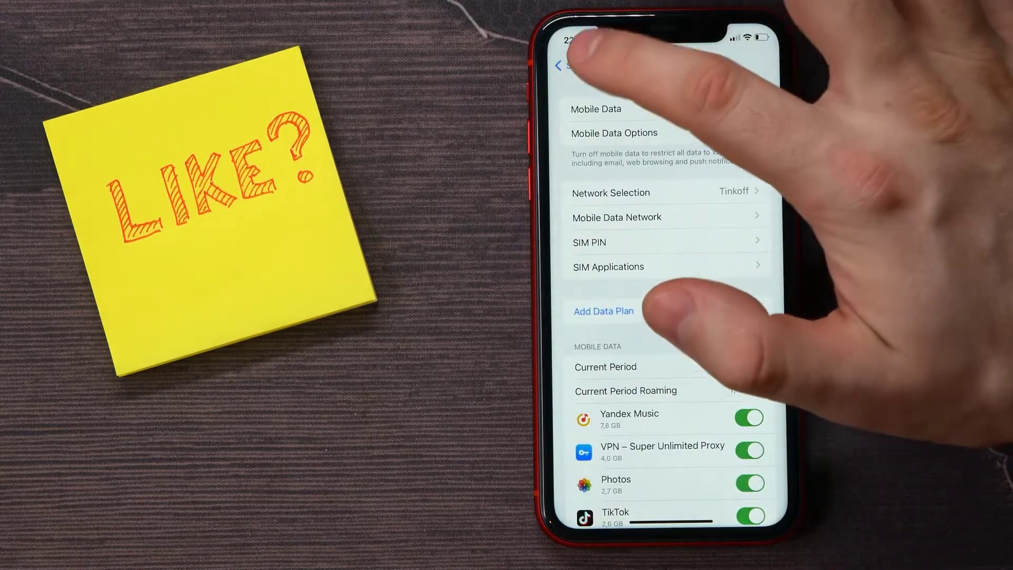
From the main Settings list, turn Airplane Mode on and then off again
{"action": "left_click", "coordinate": [575, 63]}
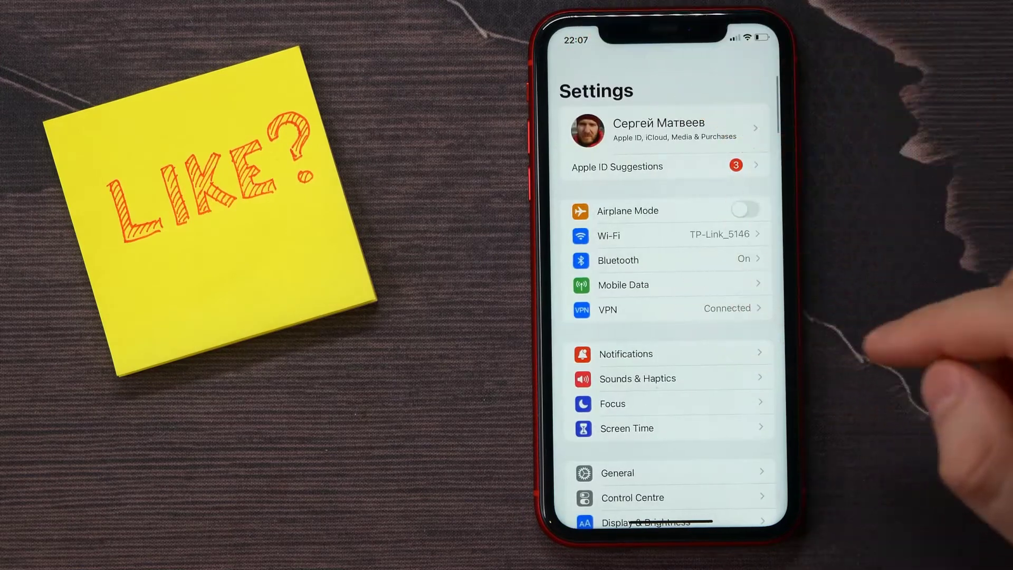
{"action": "left_click", "coordinate": [746, 209]}
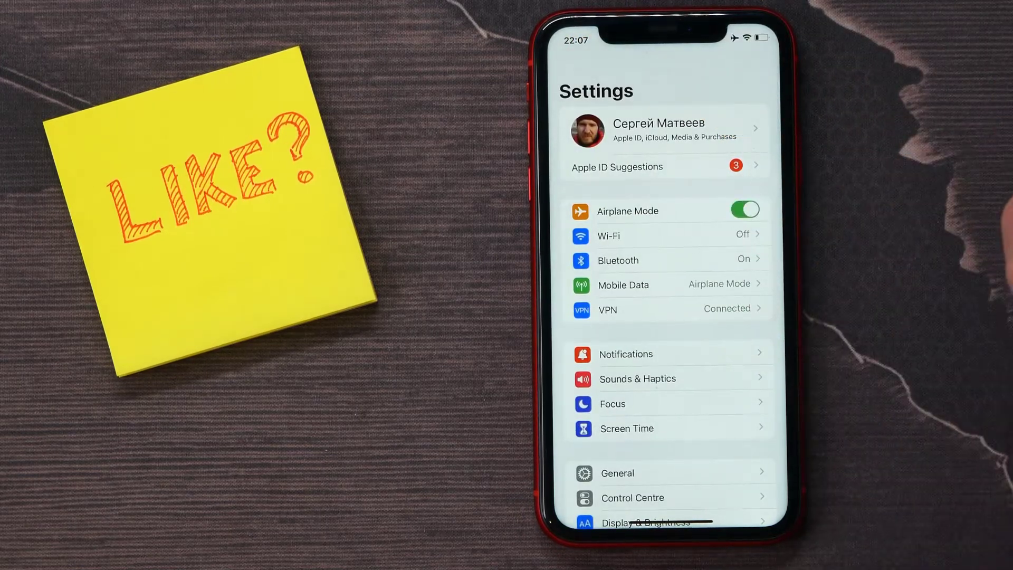
{"action": "left_click", "coordinate": [746, 210]}
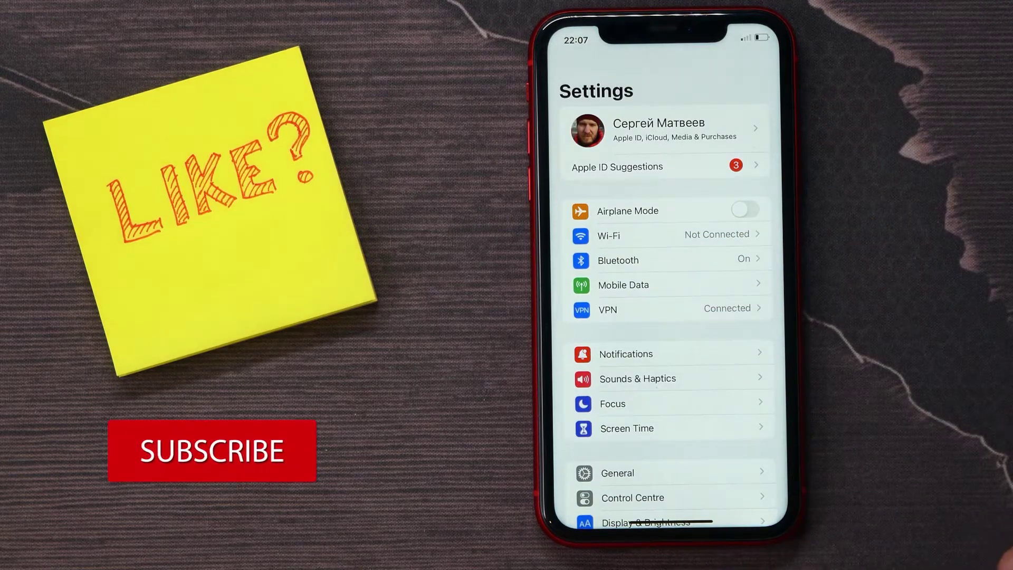
{"action": "scroll", "coordinate": [669, 317], "scroll_direction": "down", "scroll_amount": 5}
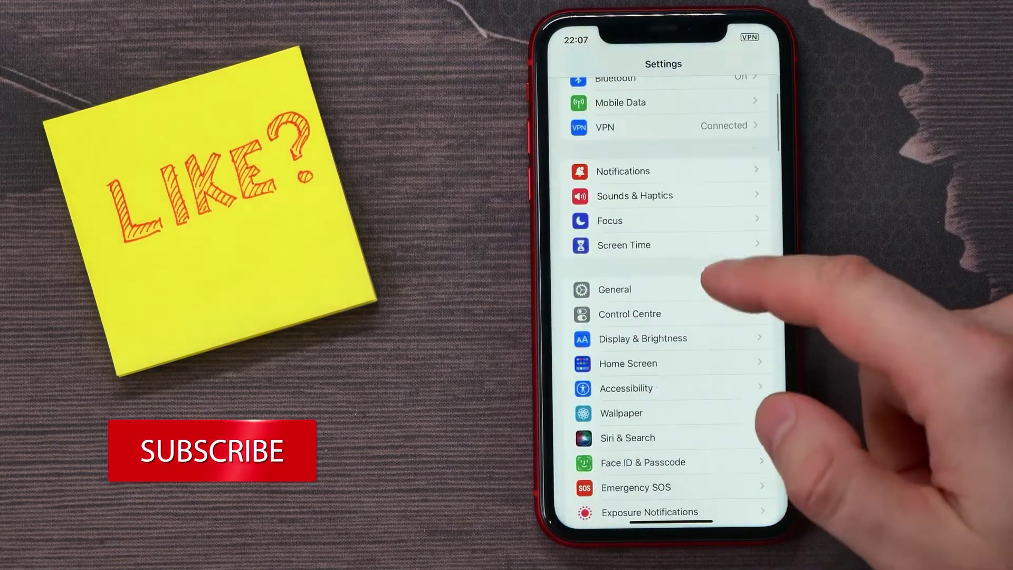
Go to the General settings page
{"action": "left_click", "coordinate": [717, 289]}
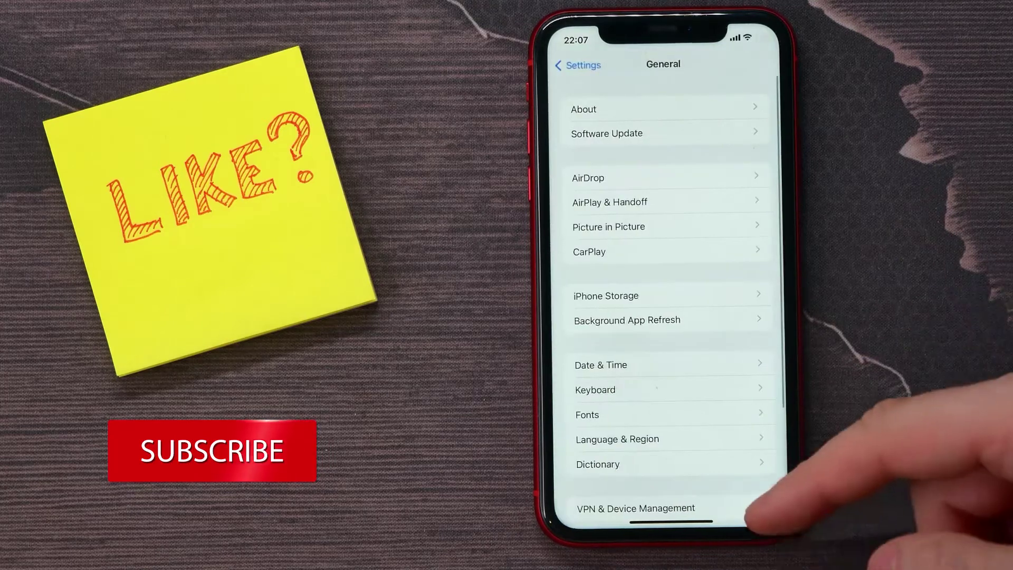
{"action": "scroll", "coordinate": [727, 427], "scroll_direction": "down", "scroll_amount": 5}
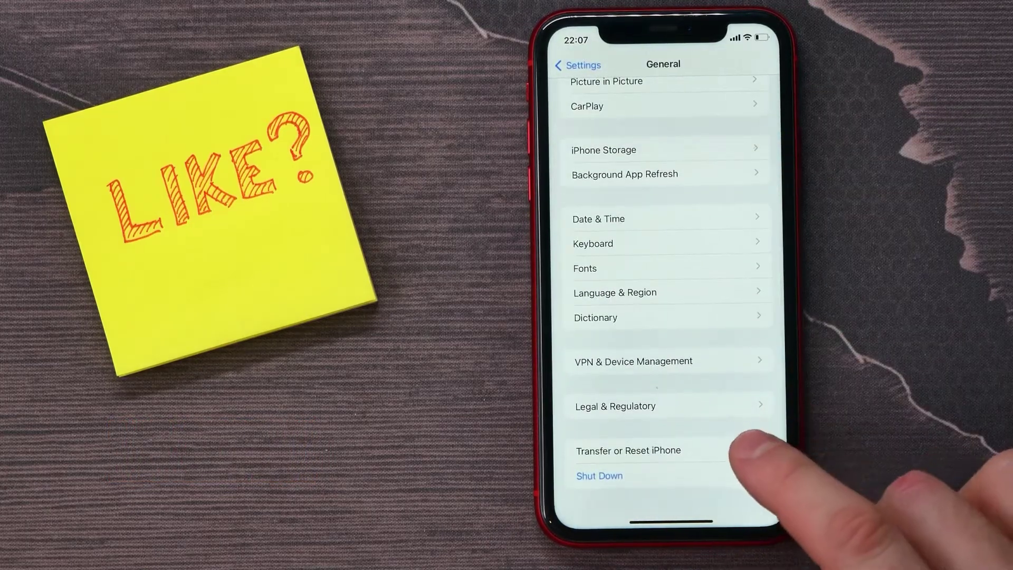
Show the Reset options sheet under Transfer or Reset iPhone
{"action": "left_click", "coordinate": [733, 450]}
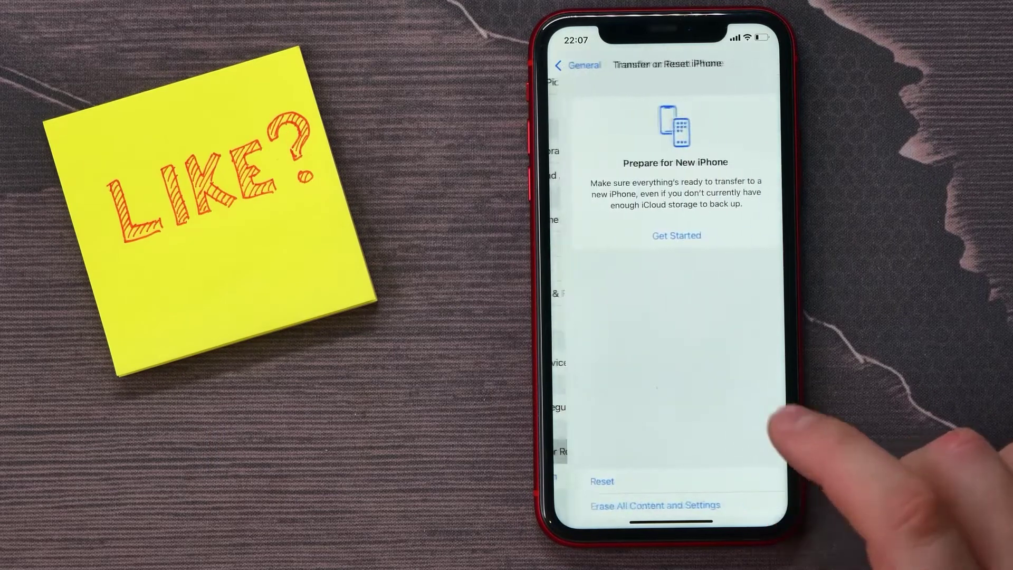
{"action": "left_click", "coordinate": [626, 481]}
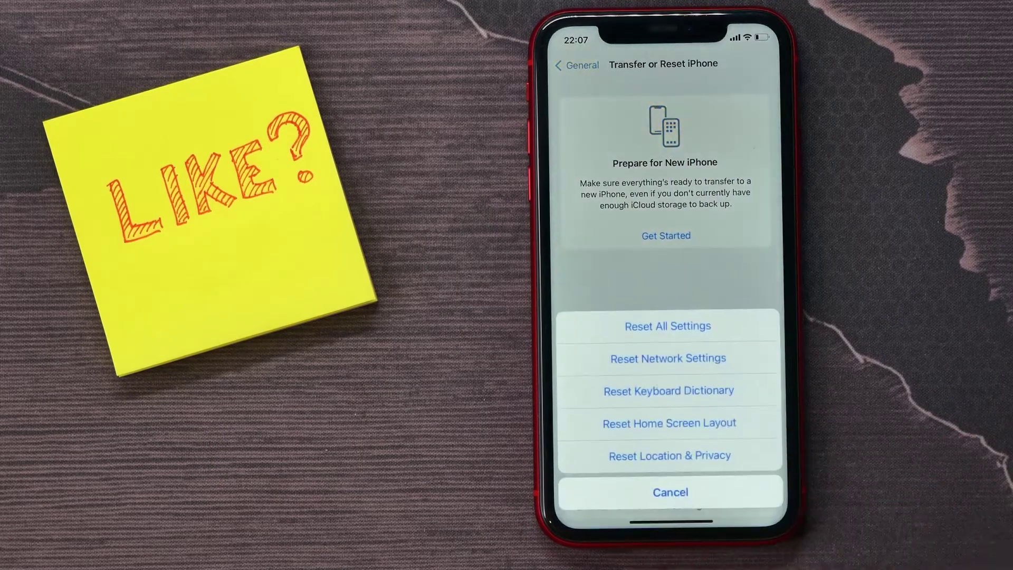